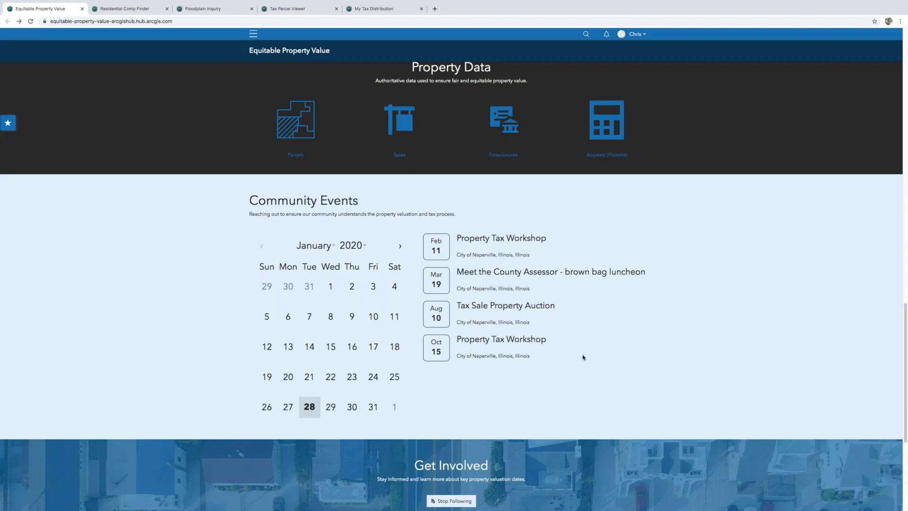
Open the property tax assessment appeal form from the Start the Appeal Process section of the Equitable Property Value page
scroll(582, 358, down, 5)
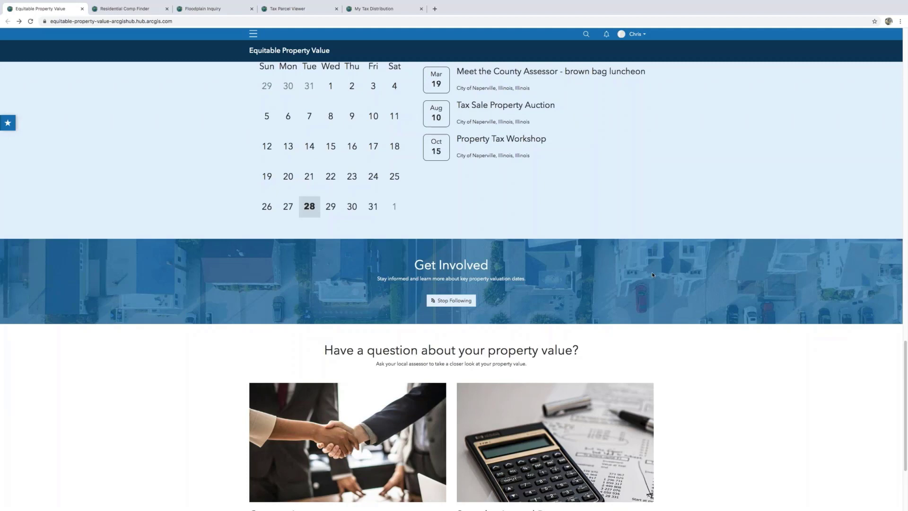
scroll(770, 294, down, 2)
scroll(769, 295, down, 1)
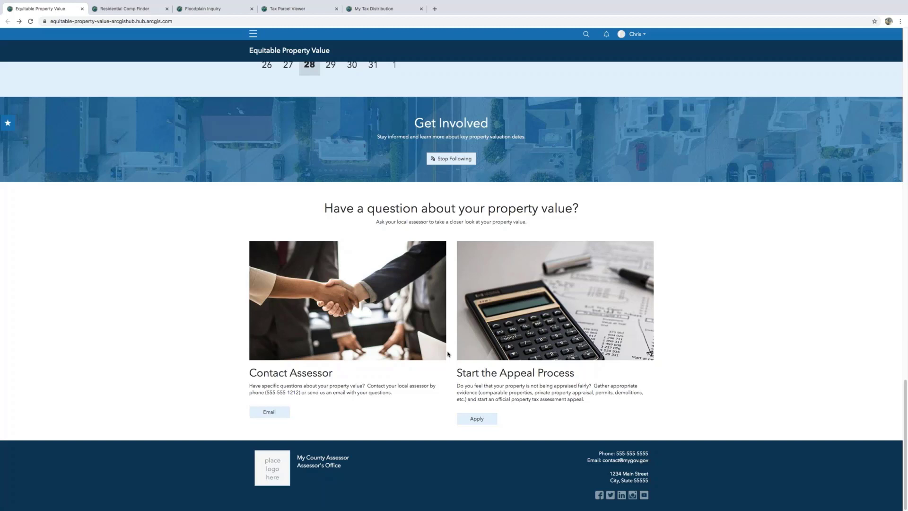
click(484, 419)
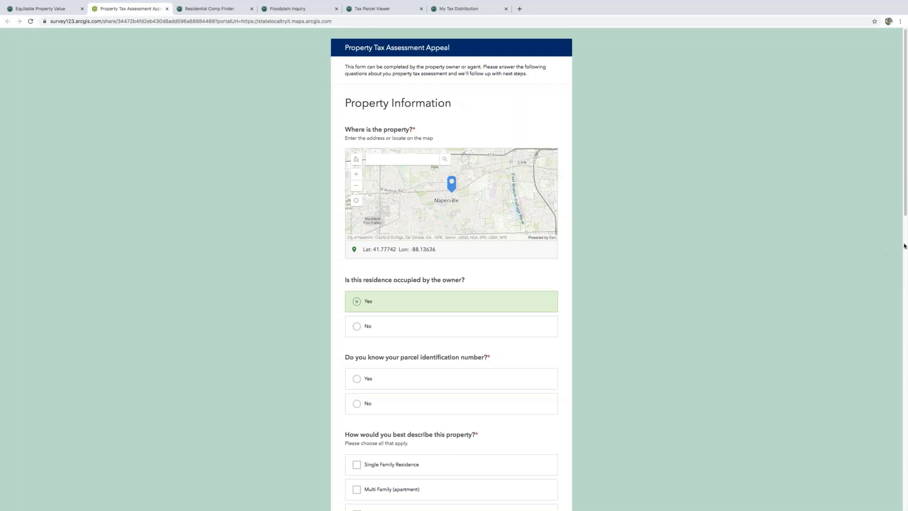
Answer Yes to knowing the parcel identification number and describe the property as a Single Family Residence
drag(905, 213, 907, 276)
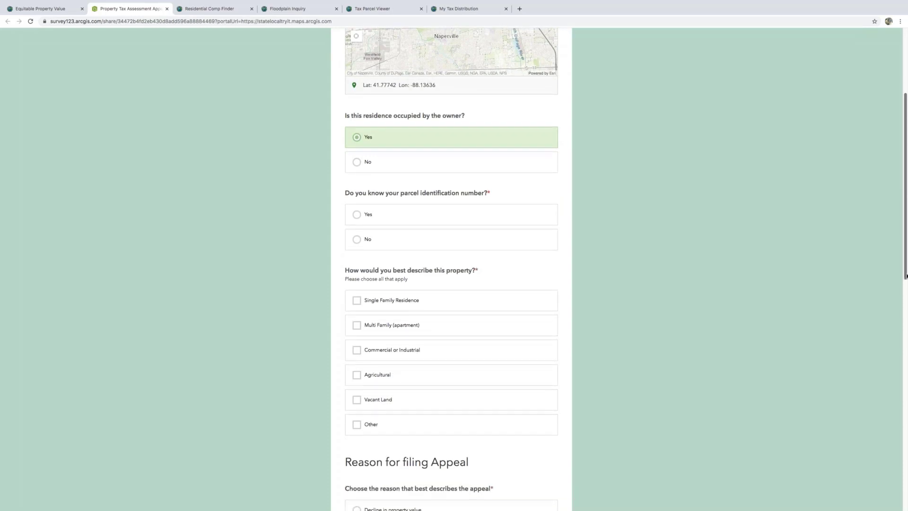
click(368, 248)
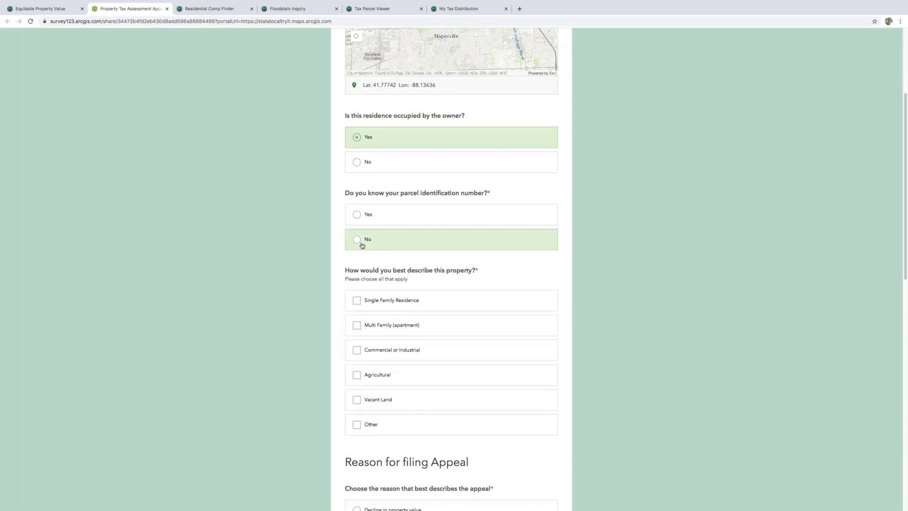
click(367, 221)
click(368, 289)
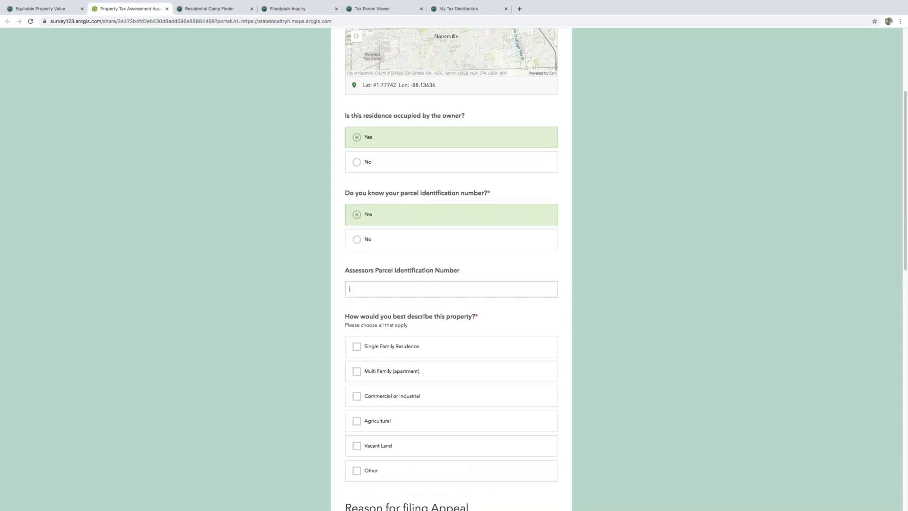
drag(904, 273, 902, 318)
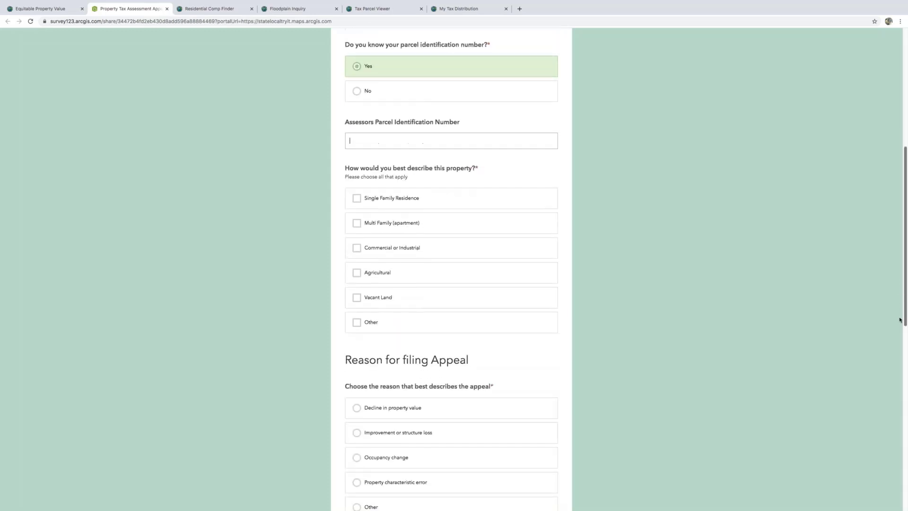
click(355, 199)
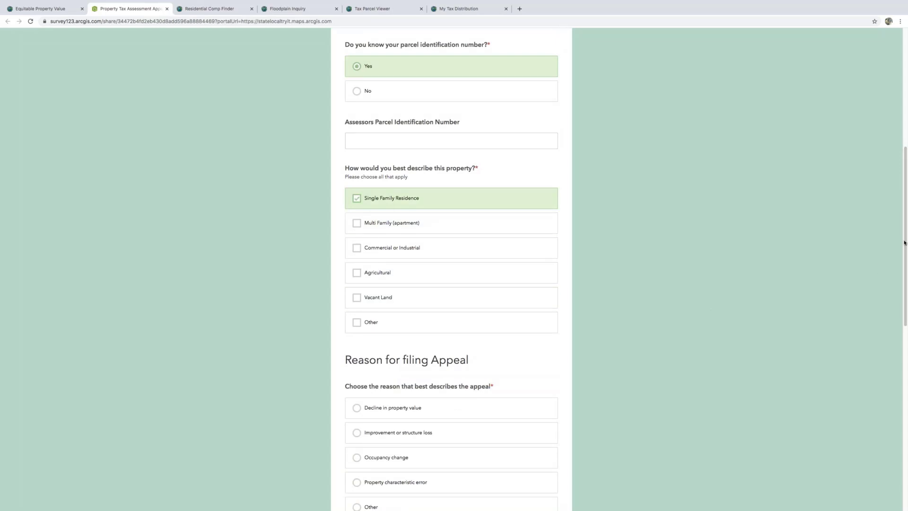
Set the appeal reason to Improvement or structure loss and the lost structure to Addition or Accessory Structure
drag(904, 252, 902, 306)
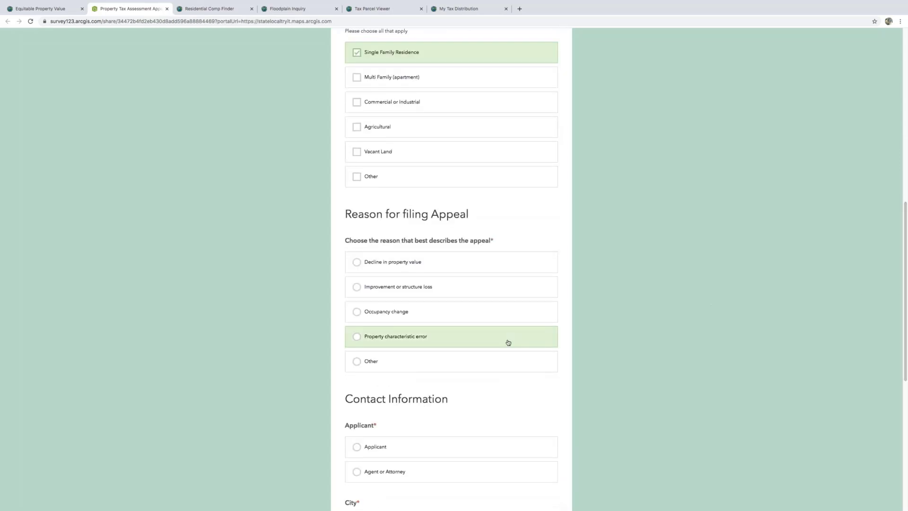
click(377, 271)
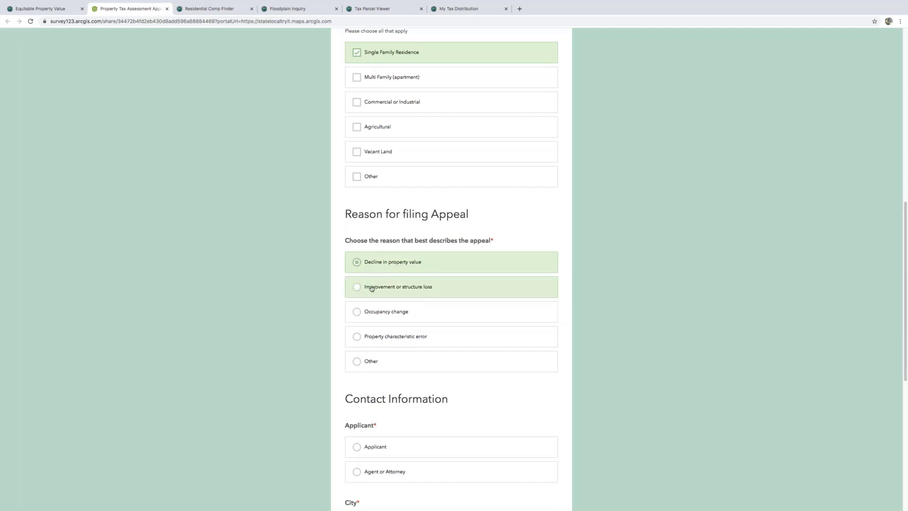
click(372, 288)
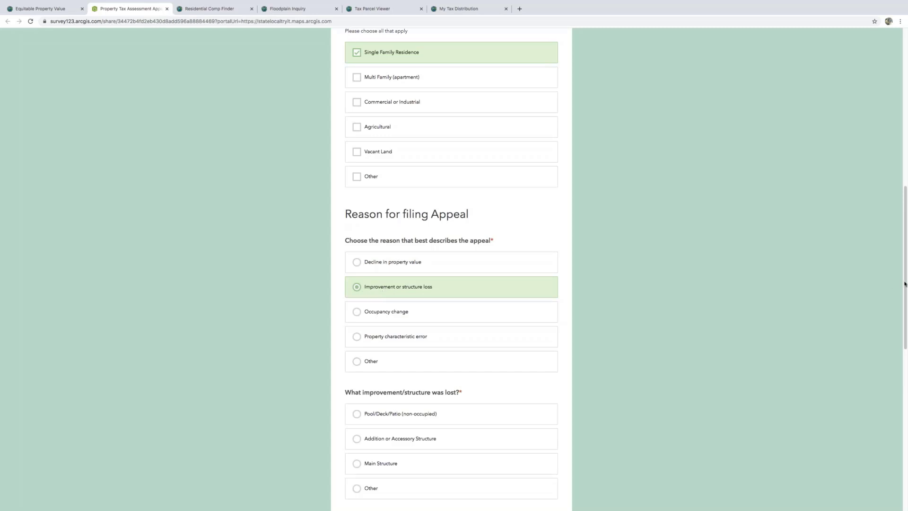
scroll(905, 284, down, 4)
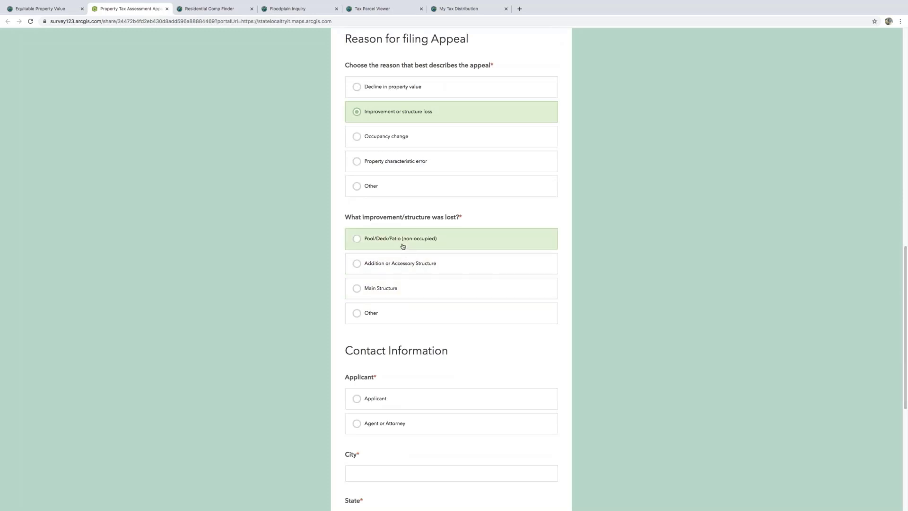
click(377, 272)
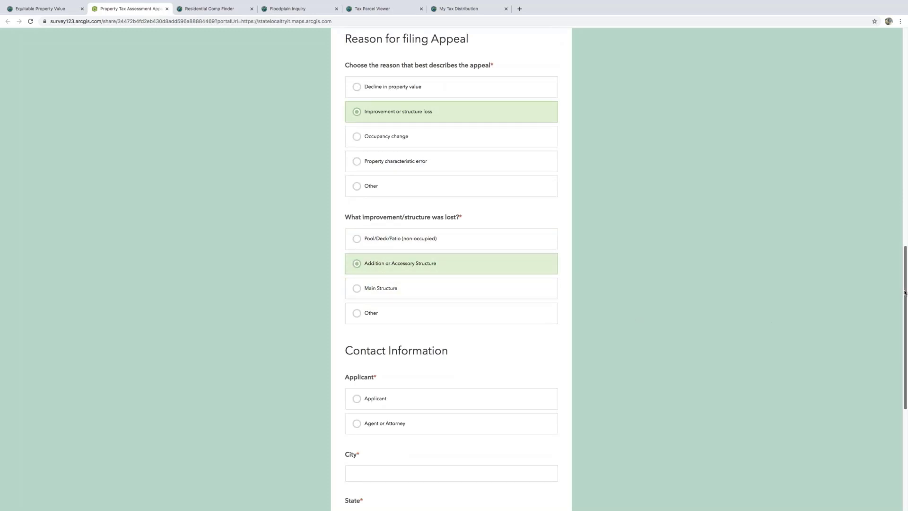
Set the applicant type to Agent or Attorney and draw a freehand signature in the form's signature box
scroll(905, 303, down, 3)
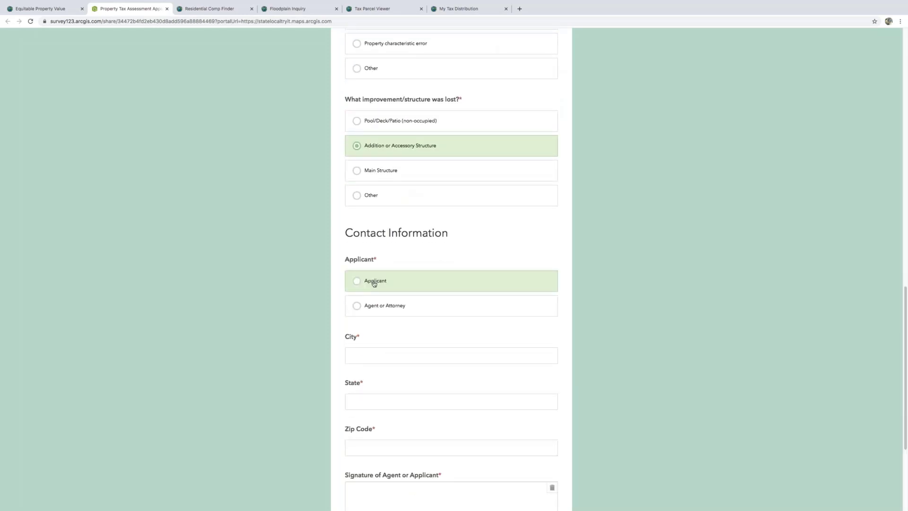
click(372, 289)
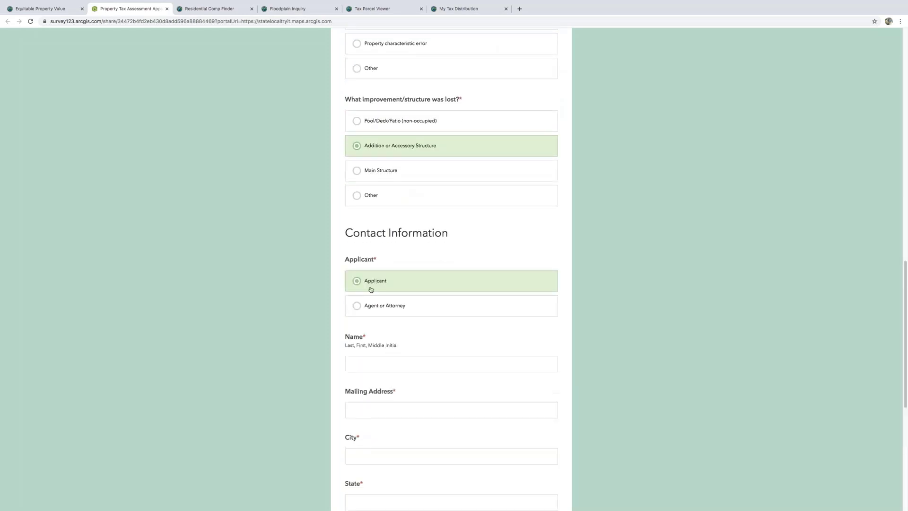
click(359, 313)
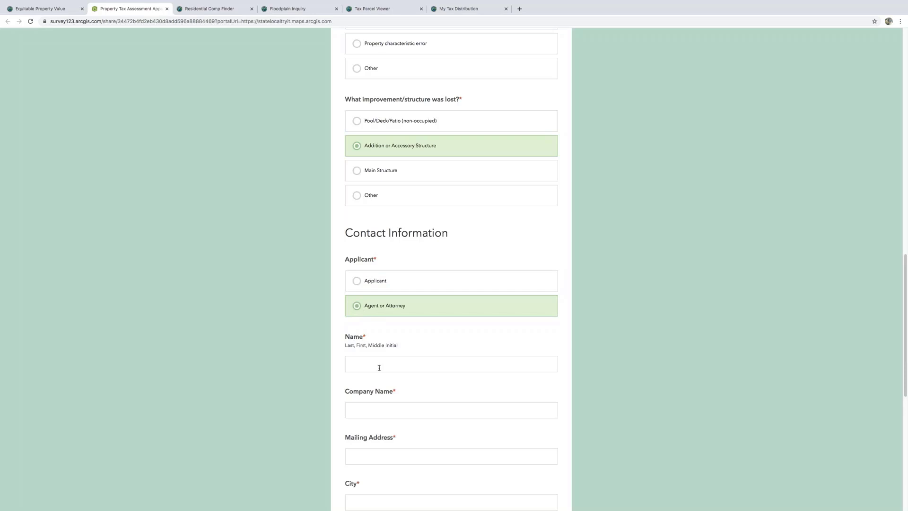
drag(905, 381, 906, 495)
mouse_move(415, 348)
mouse_down()
mouse_move(474, 391)
mouse_move(465, 393)
mouse_up()
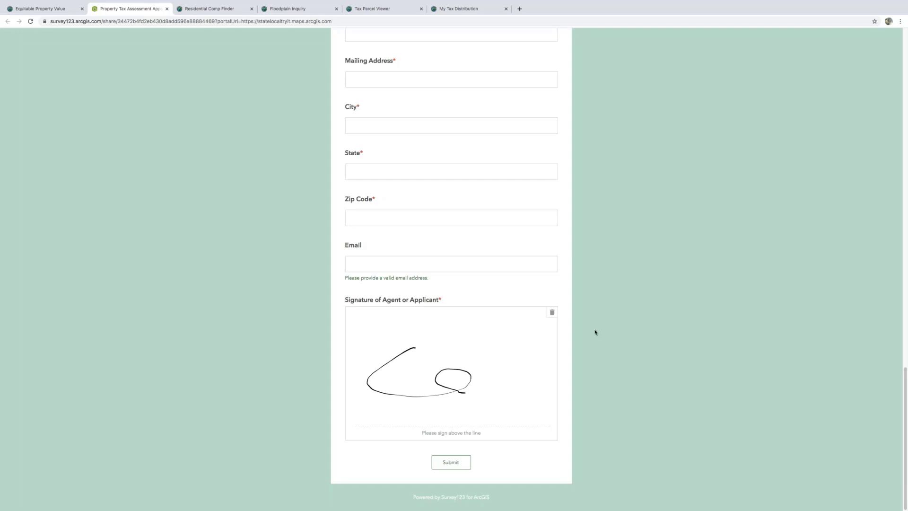
Return to the Equitable Property Value page and review its property statistics, Property Applications and Property Data sections
click(47, 12)
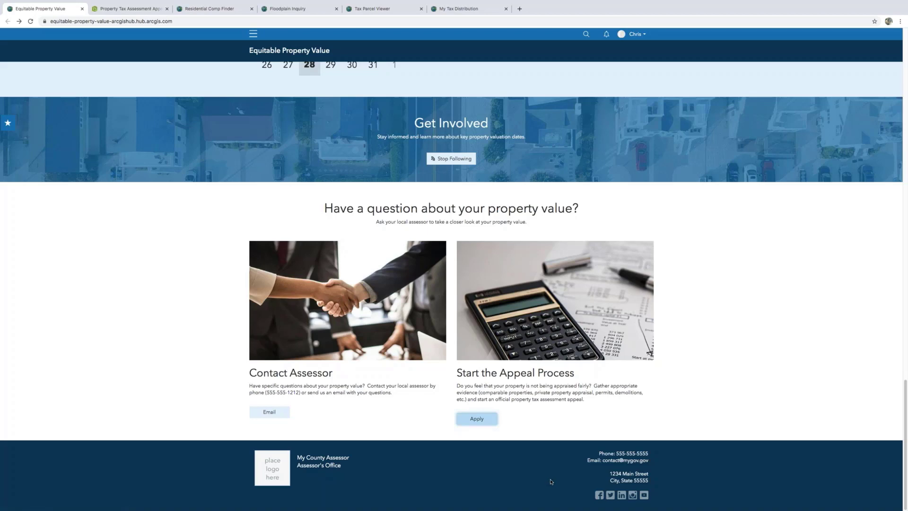
drag(904, 453, 907, 252)
scroll(738, 143, up, 15)
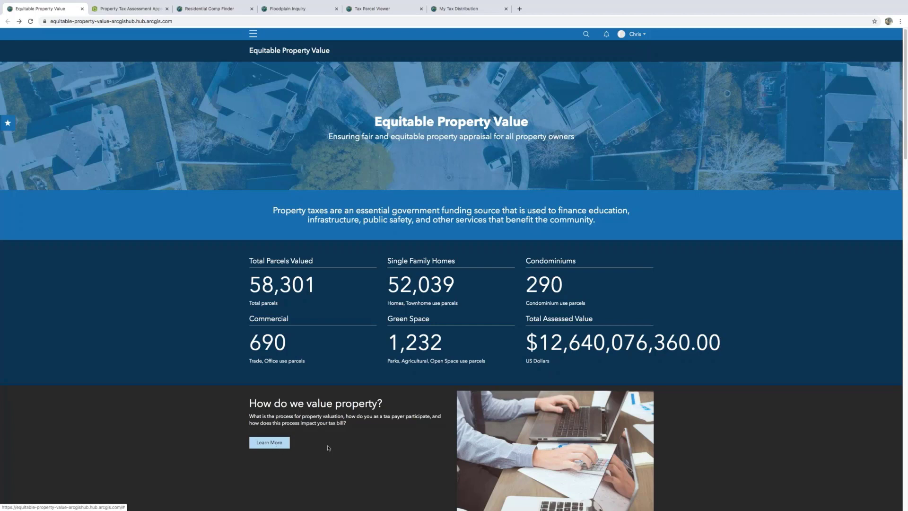
drag(251, 281, 310, 283)
click(322, 293)
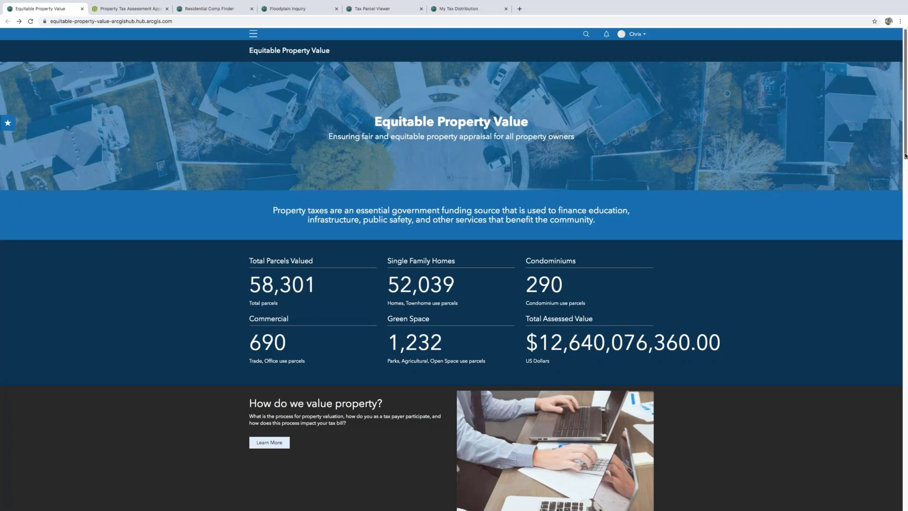
scroll(905, 176, down, 1)
scroll(905, 176, down, 15)
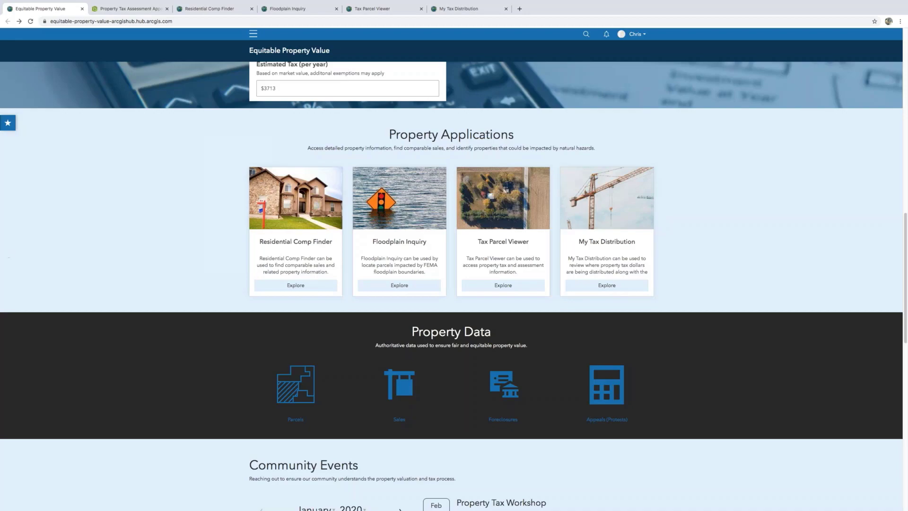
key(ctrl+Left)
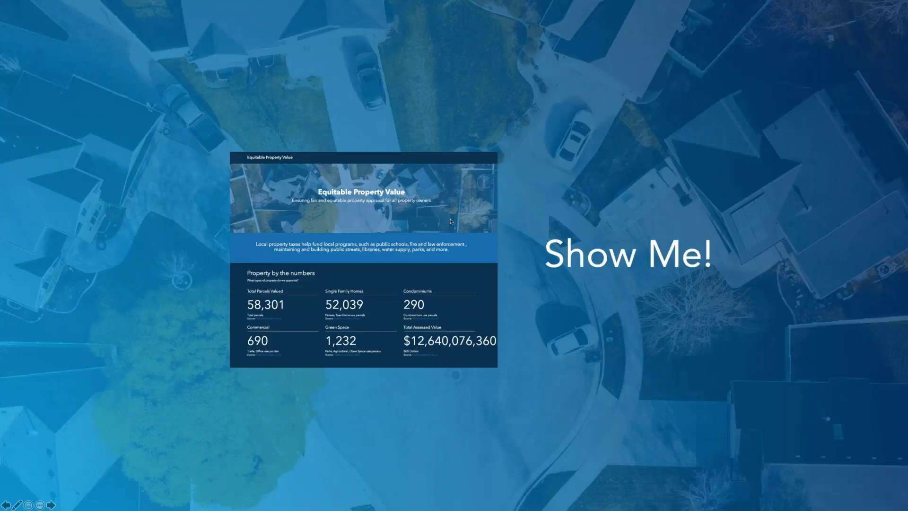
key(Right)
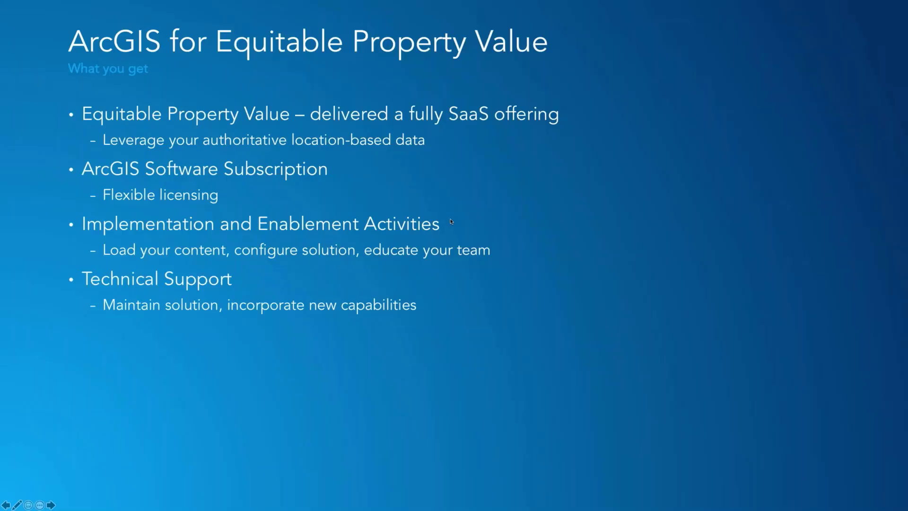
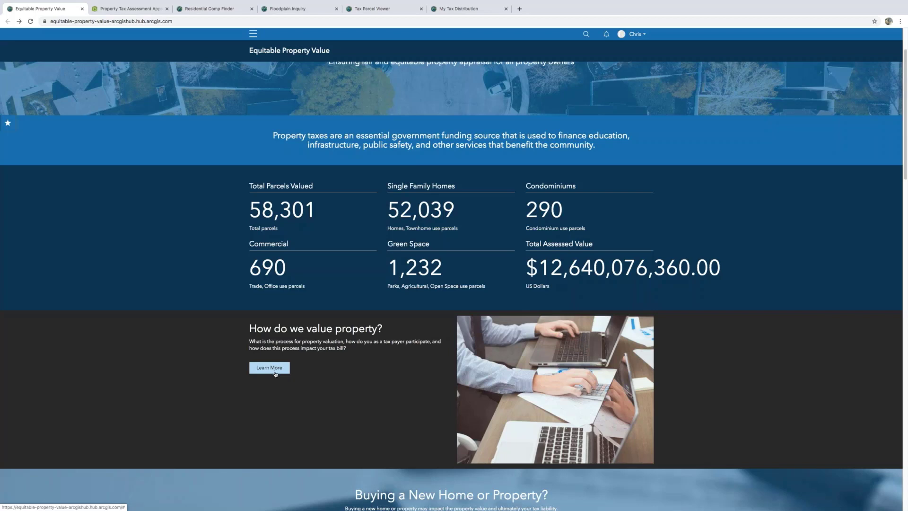
scroll(275, 374, up, 2)
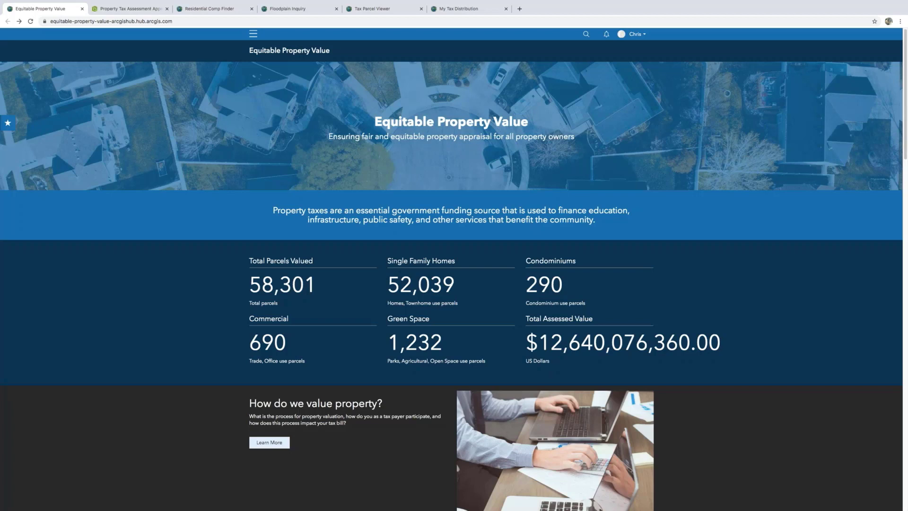
Open the ArcGIS Solutions website at solutions.arcgis.com in a new browser tab
click(226, 13)
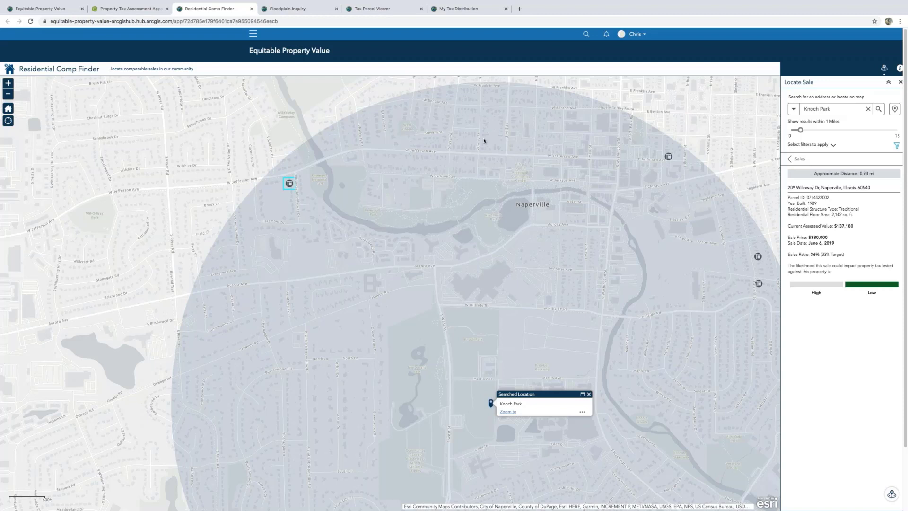
click(519, 8)
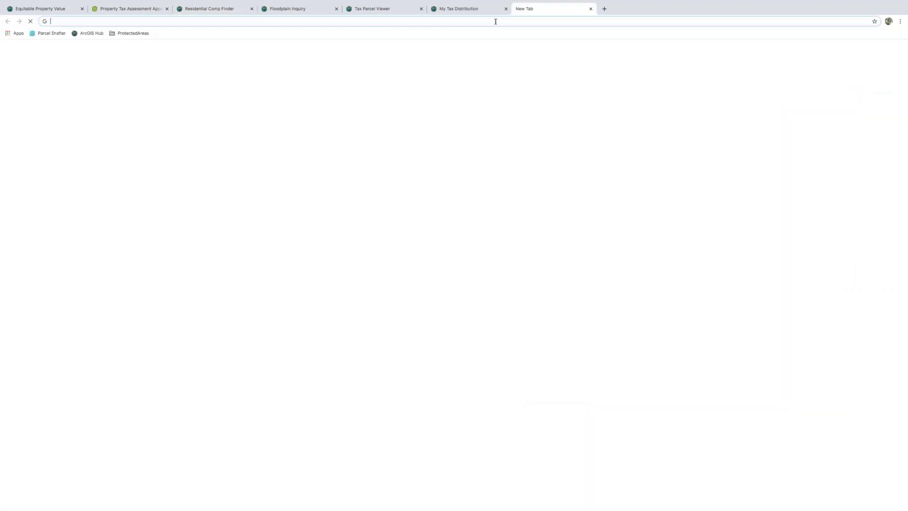
text(solu)
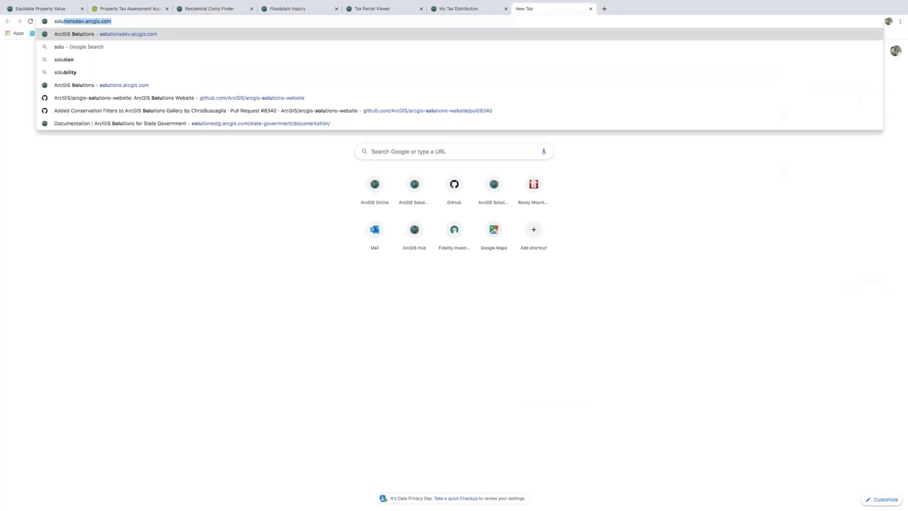
click(79, 21)
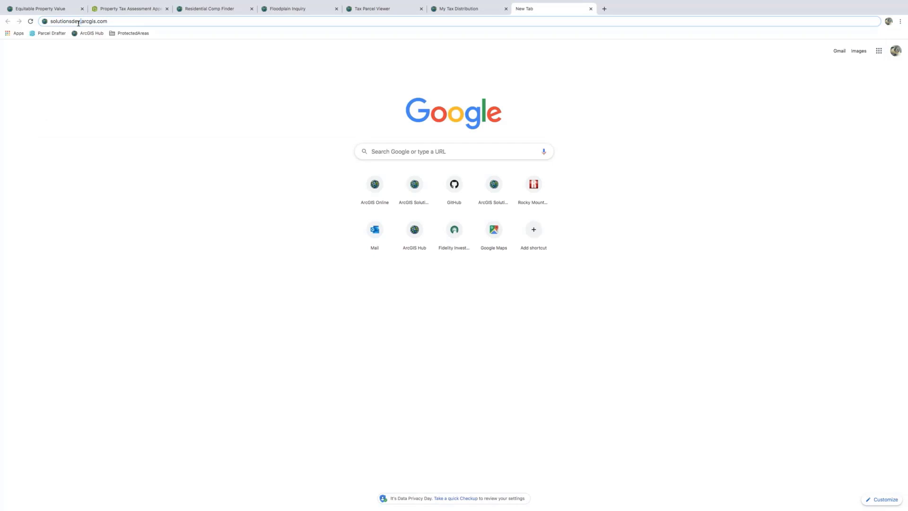
key(BackSpace)
key(BackSpace)
key(BackSpace)
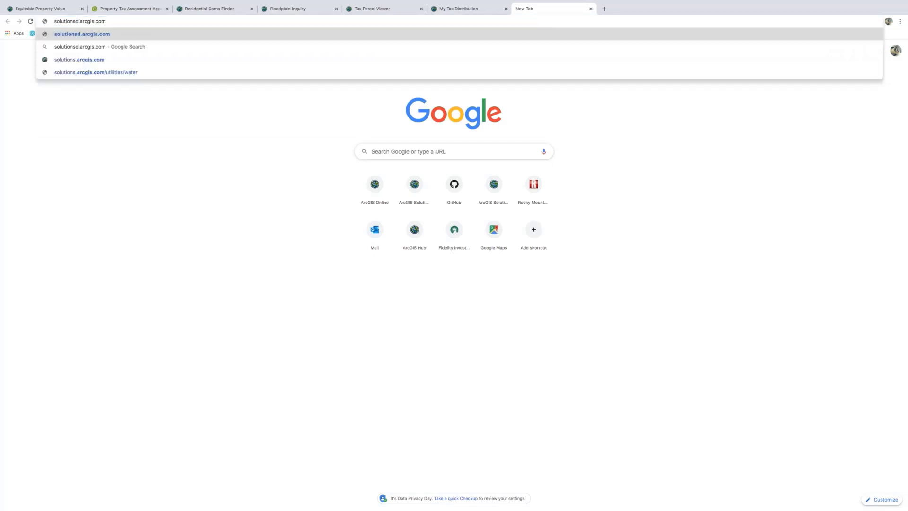
key(Return)
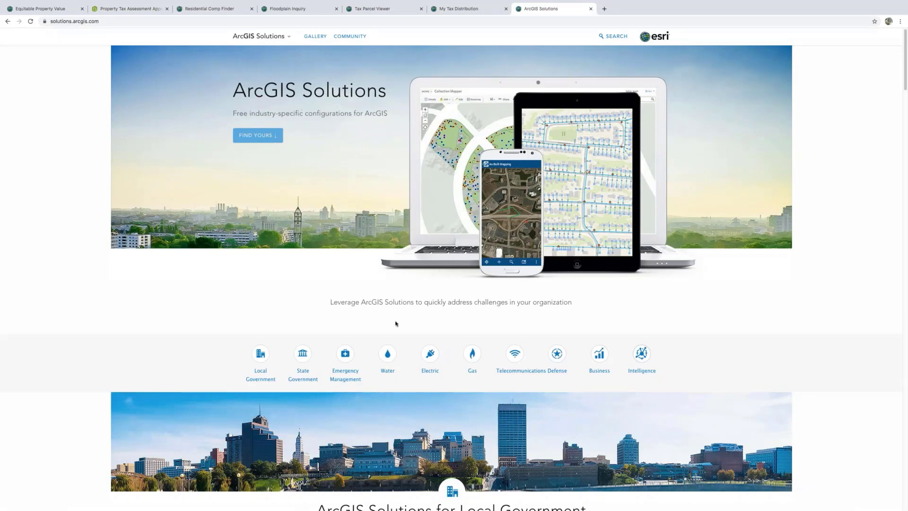
Open the Land Records solutions for Local Government and go to the detailed information on Engage the Public
click(293, 363)
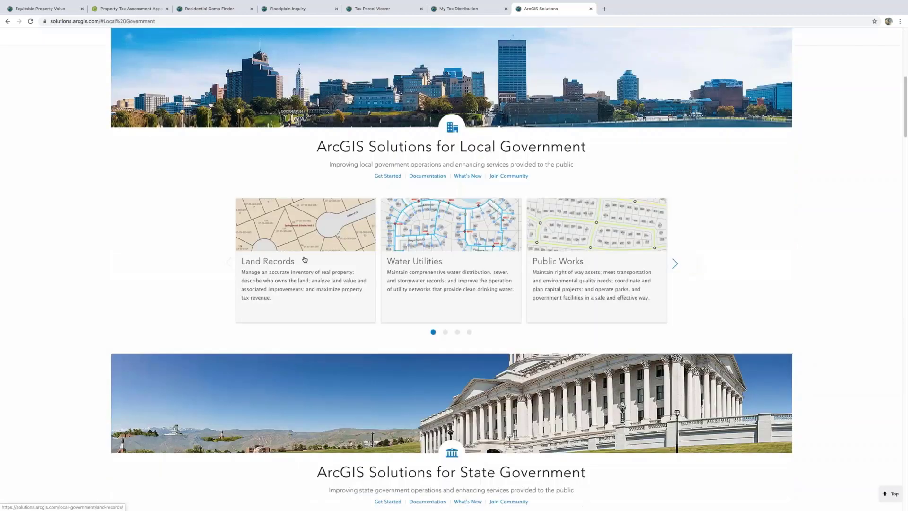
click(267, 260)
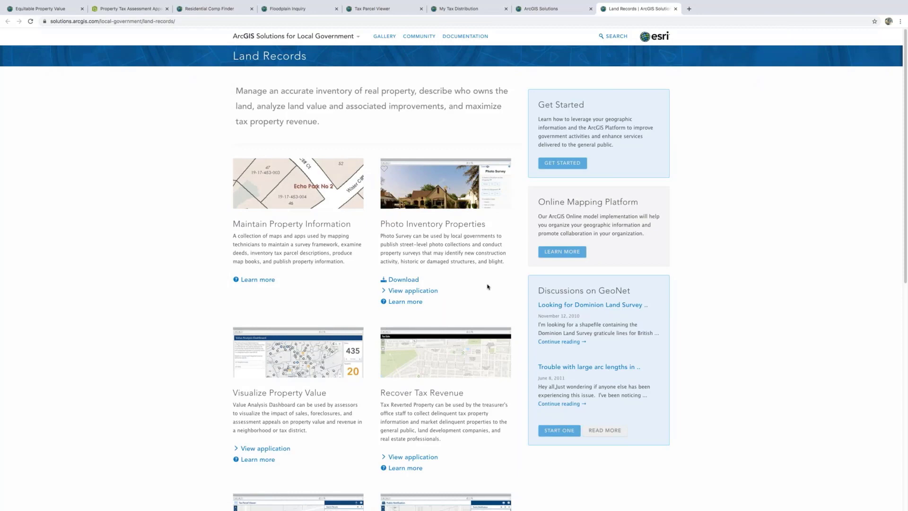
scroll(488, 286, down, 5)
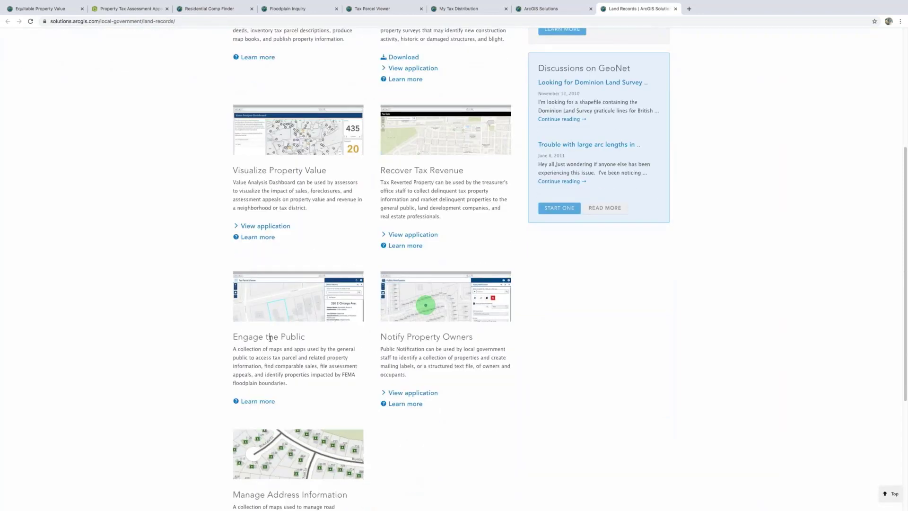
click(258, 402)
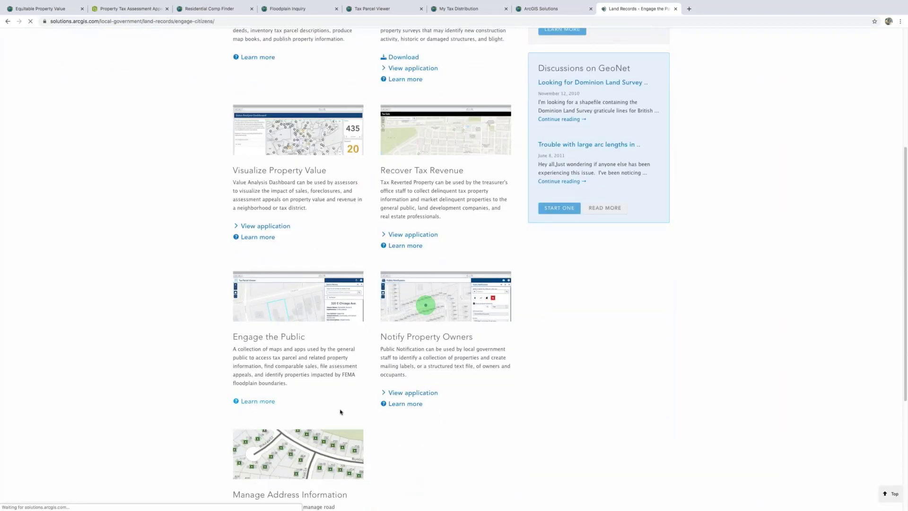
View the Find Comparable Sales application listed under Engage the Public and return to the Land Records page
scroll(340, 412, down, 3)
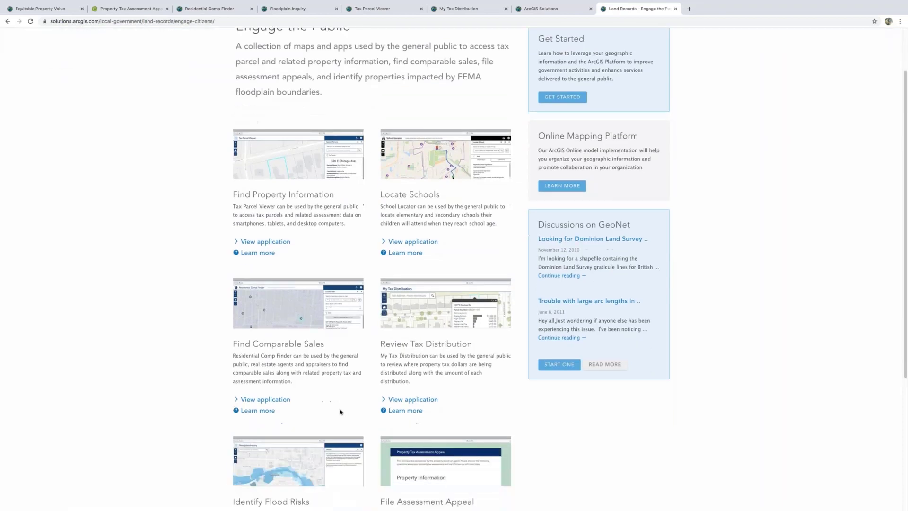
drag(233, 326, 330, 365)
click(331, 366)
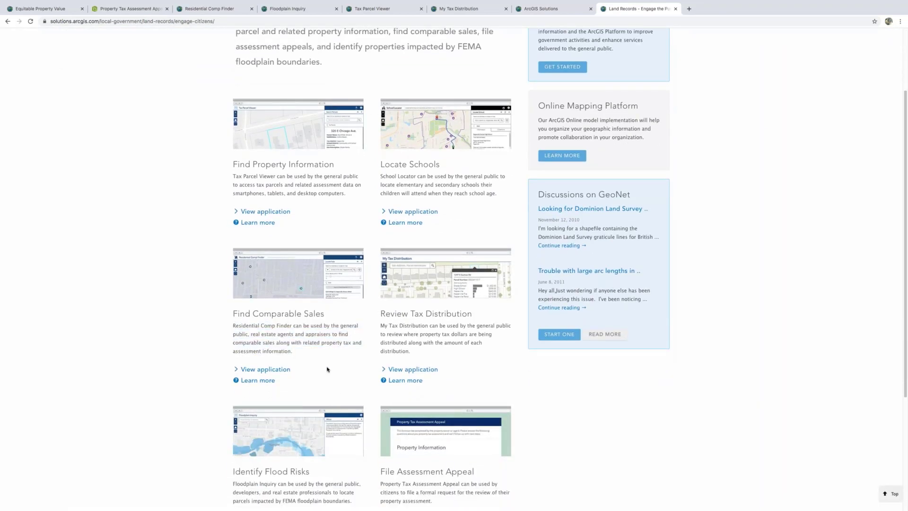
click(267, 372)
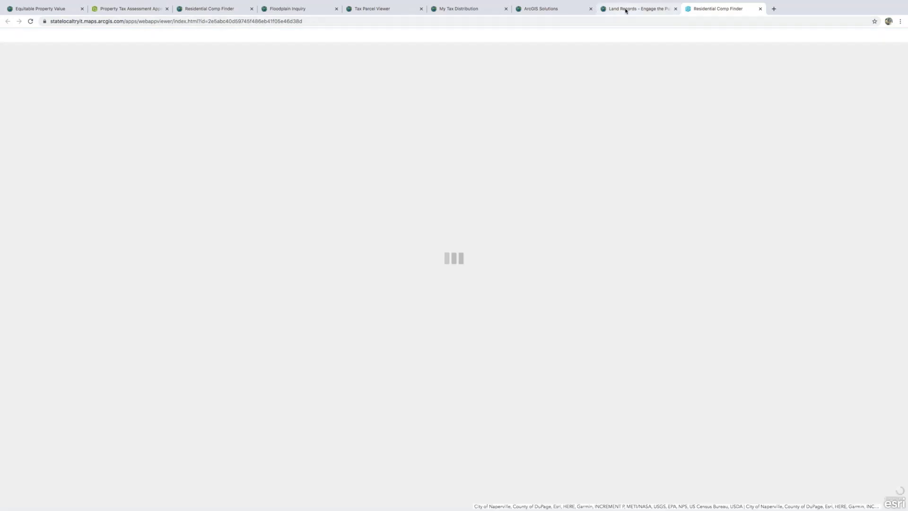
click(624, 10)
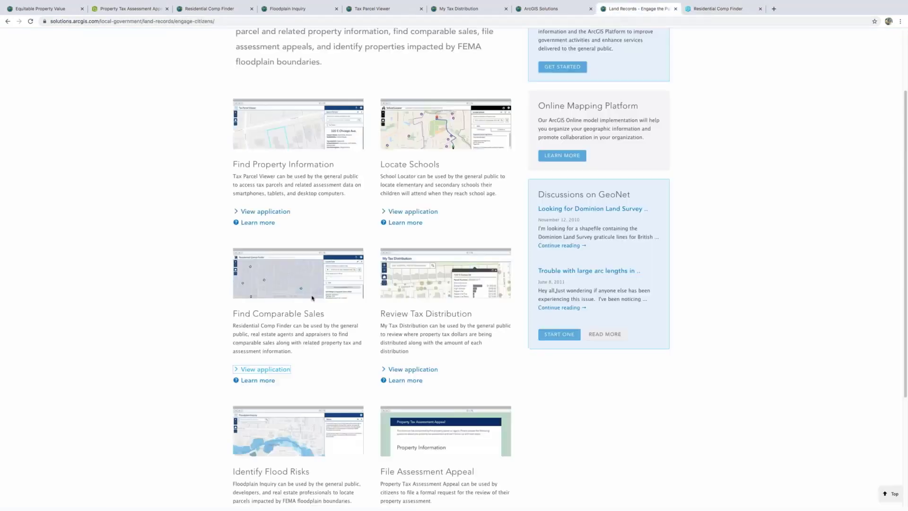
Open the detailed information on Find Comparable Sales and go to its Get Started instructions for loading data
click(261, 380)
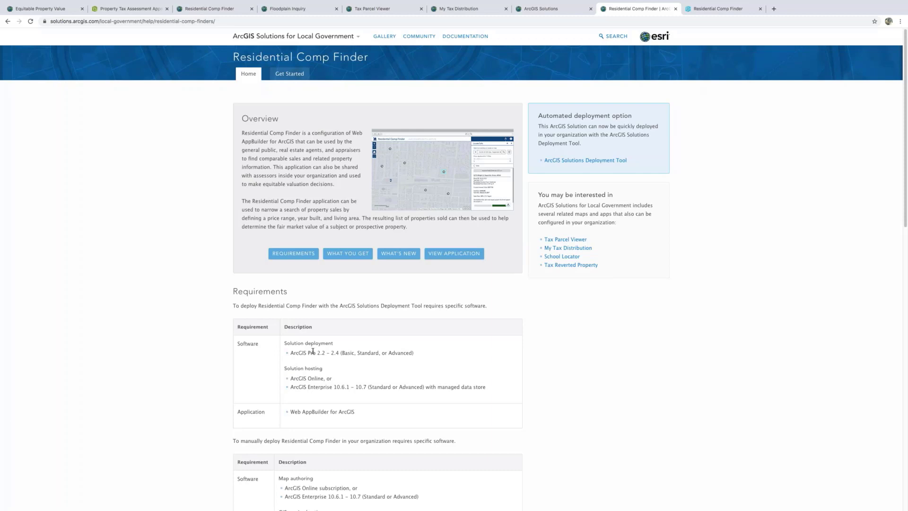
click(289, 74)
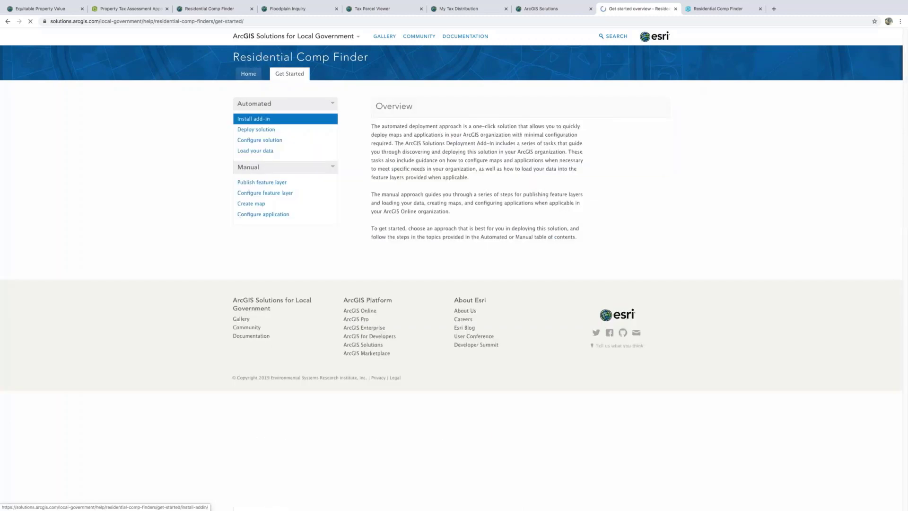
click(273, 151)
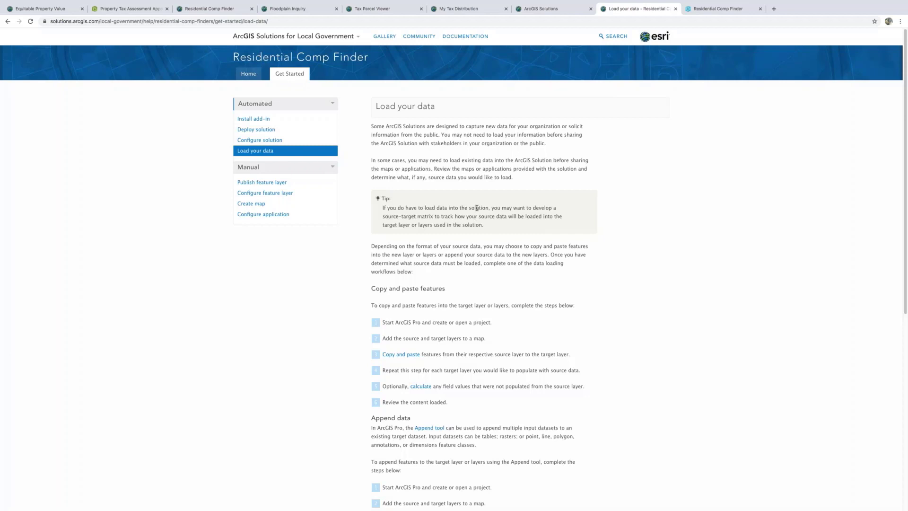
Revisit the Residential Comp Finder home and Get Started overview pages and reopen the Load your data instructions
click(258, 73)
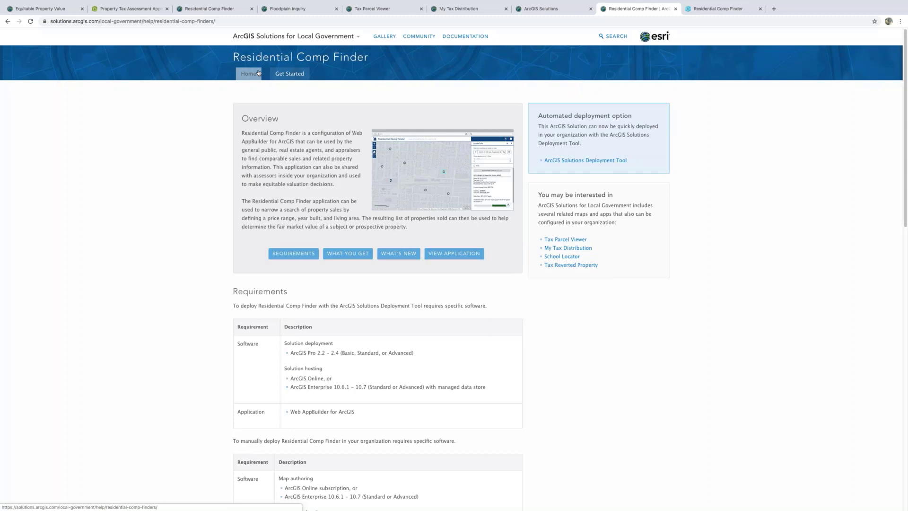
click(286, 74)
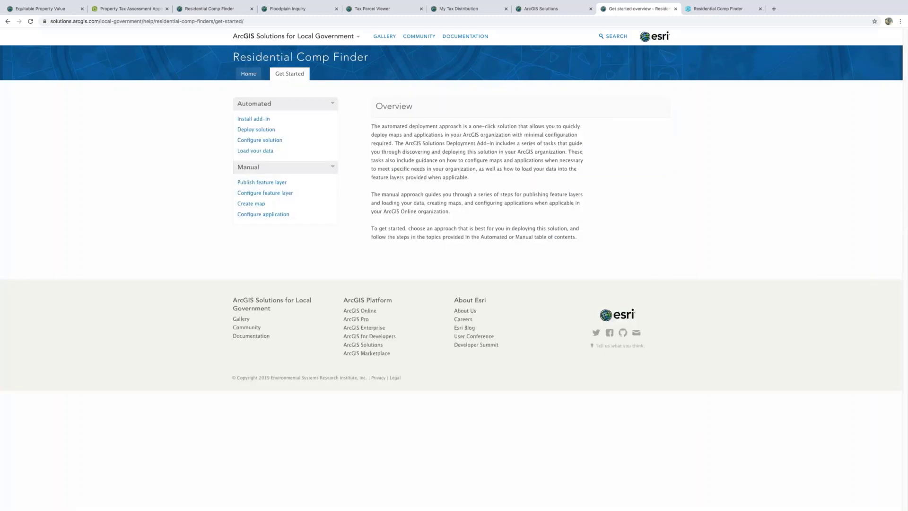
click(263, 154)
Copy the web address of the Residential Comp Finder's Load your data page
click(283, 21)
right_click(283, 22)
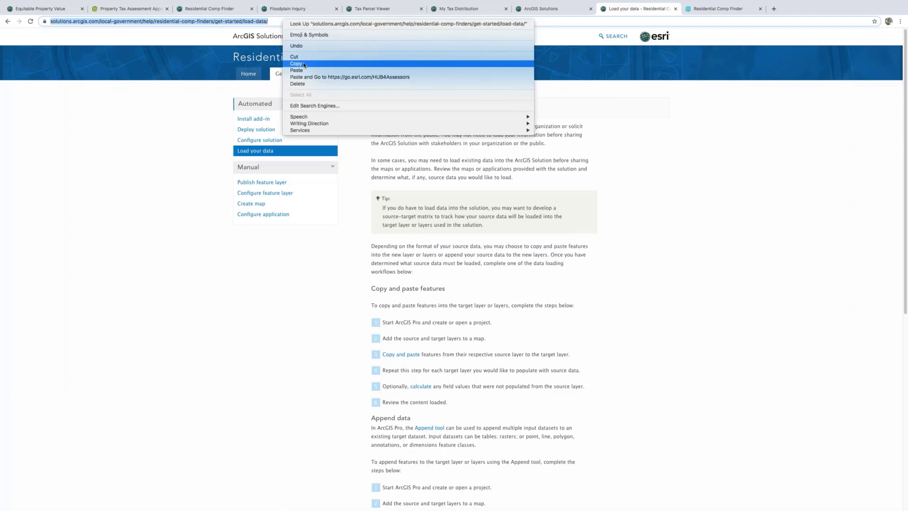
click(304, 65)
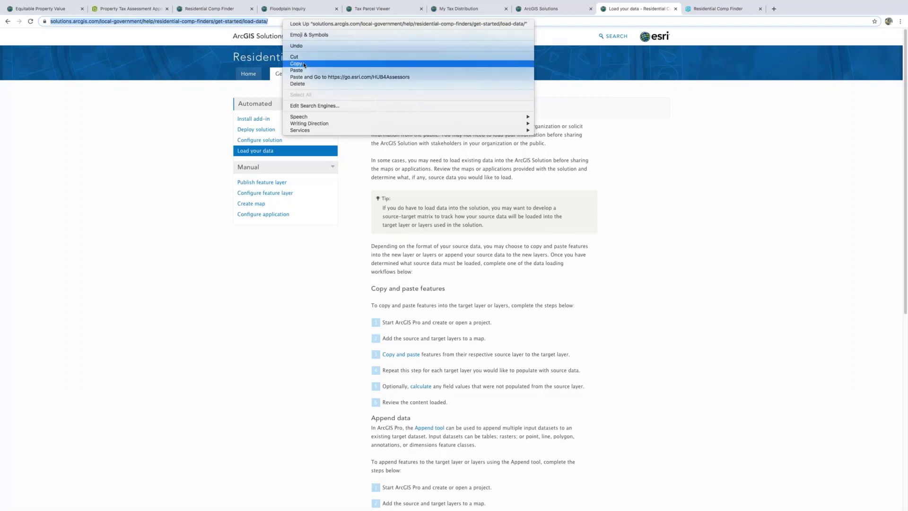
click(123, 124)
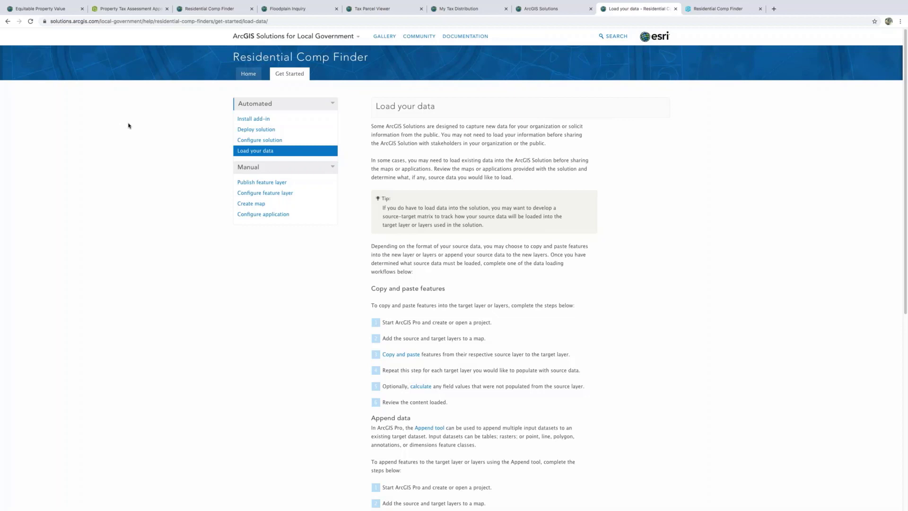
key(super+l)
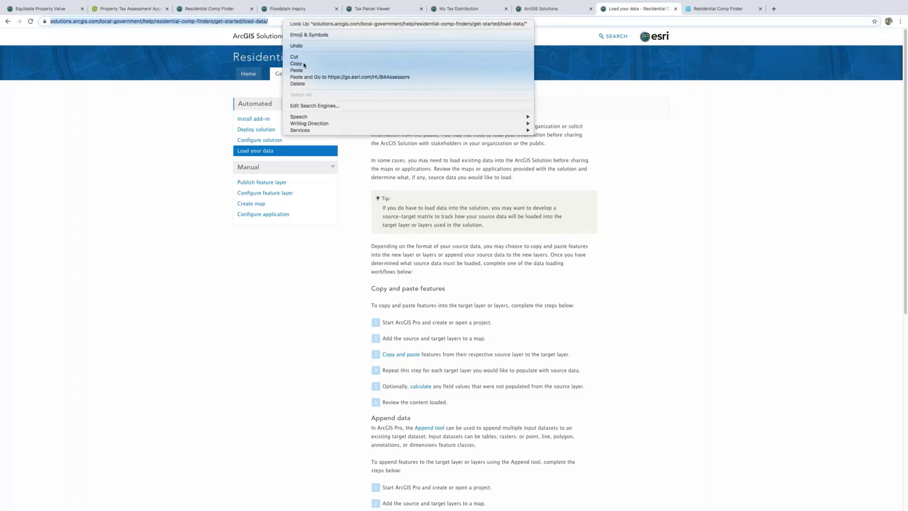
click(124, 124)
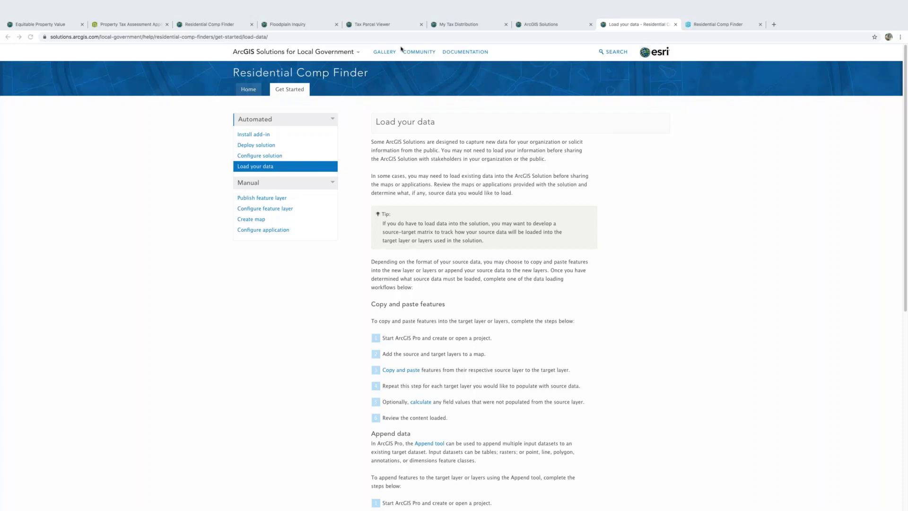
Reopen the Land Records solutions from the ArcGIS Solutions website, look at Maintain Property Information and return to Land Records
click(60, 26)
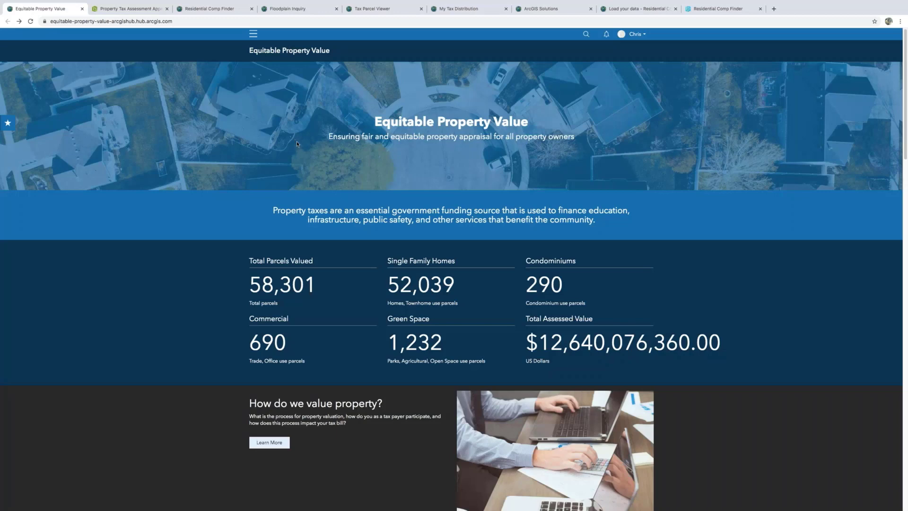
click(558, 9)
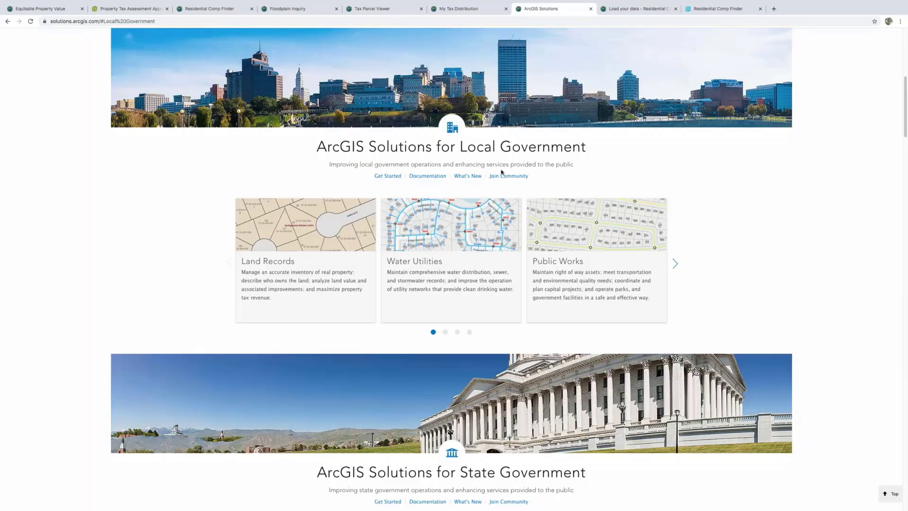
click(329, 252)
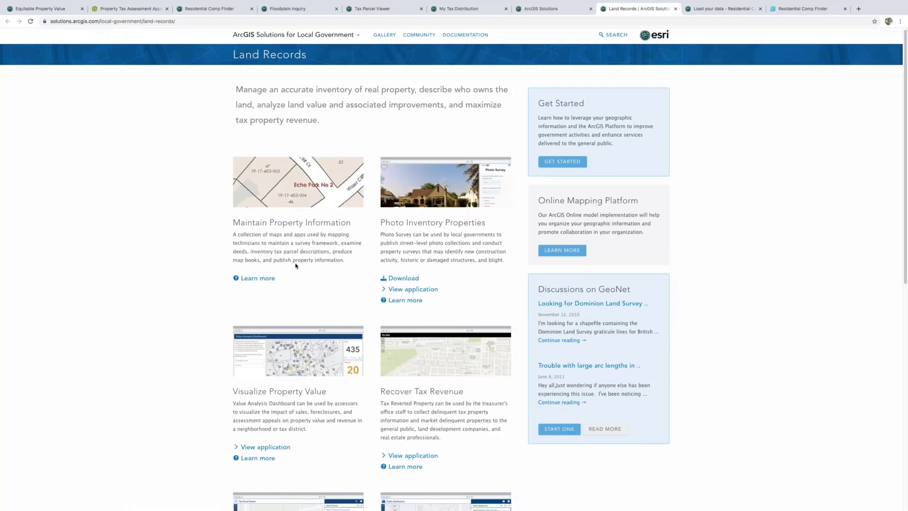
click(265, 279)
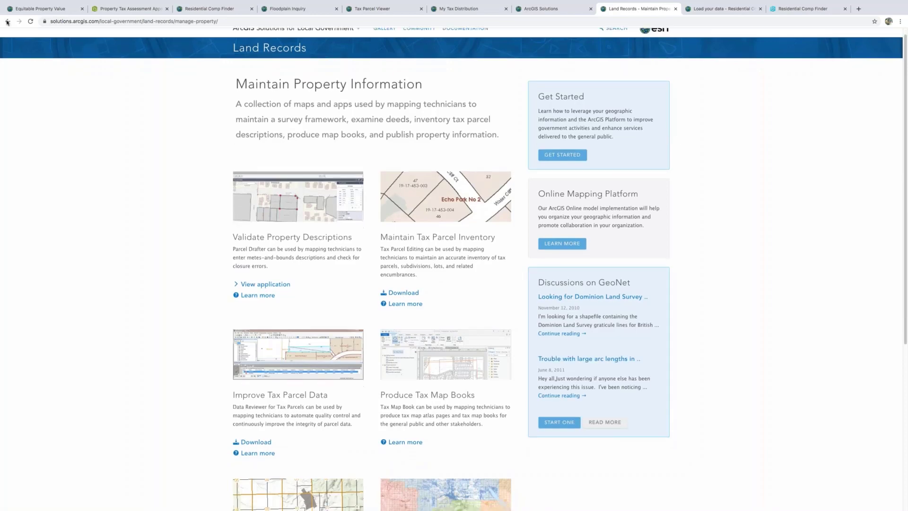
key(alt+Left)
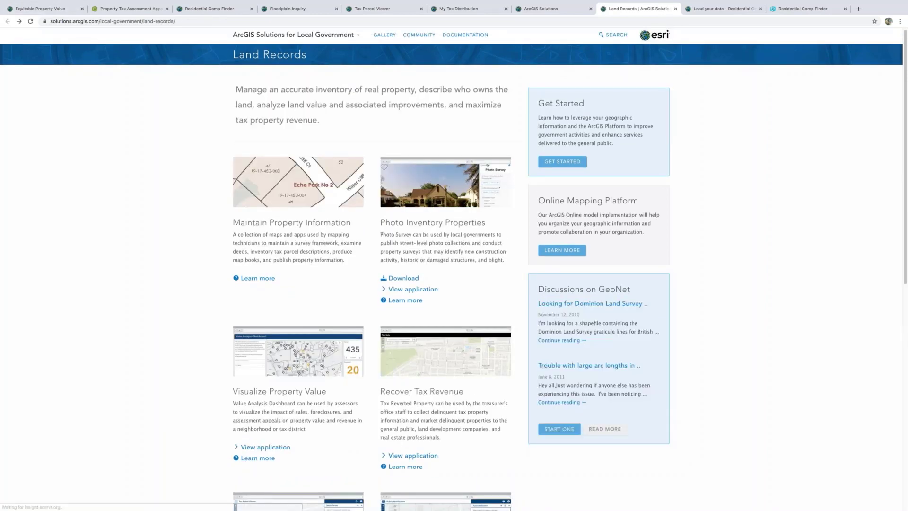
Go to Engage the Public within Land Records and open the detailed information on Find Property Information
scroll(332, 284, down, 5)
click(352, 313)
scroll(352, 312, down, 5)
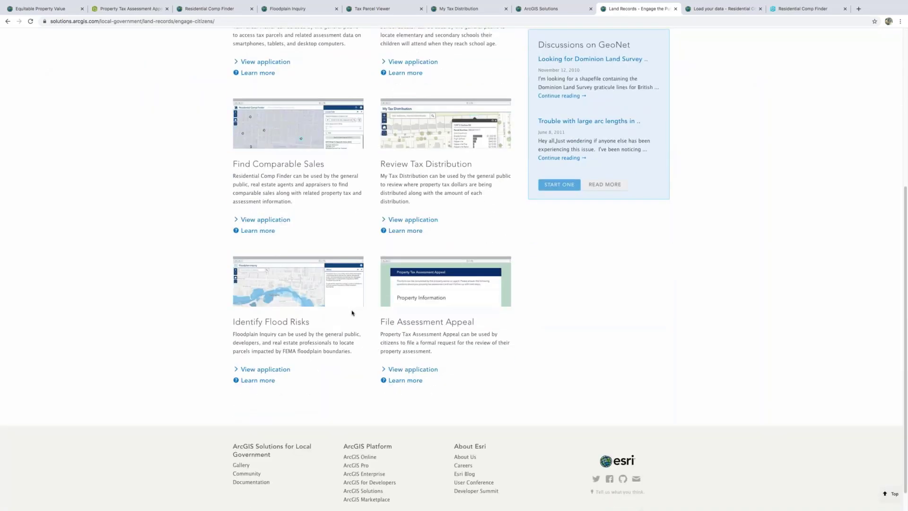
scroll(353, 312, up, 2)
click(257, 178)
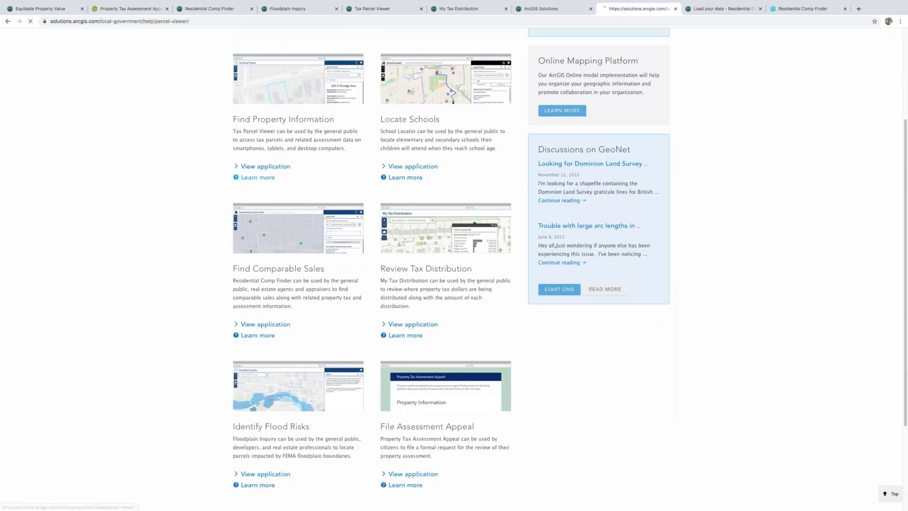
Open the Tax Parcel Viewer's Load your data instructions and select the get-started/load-data/ part of the page's web address
click(289, 74)
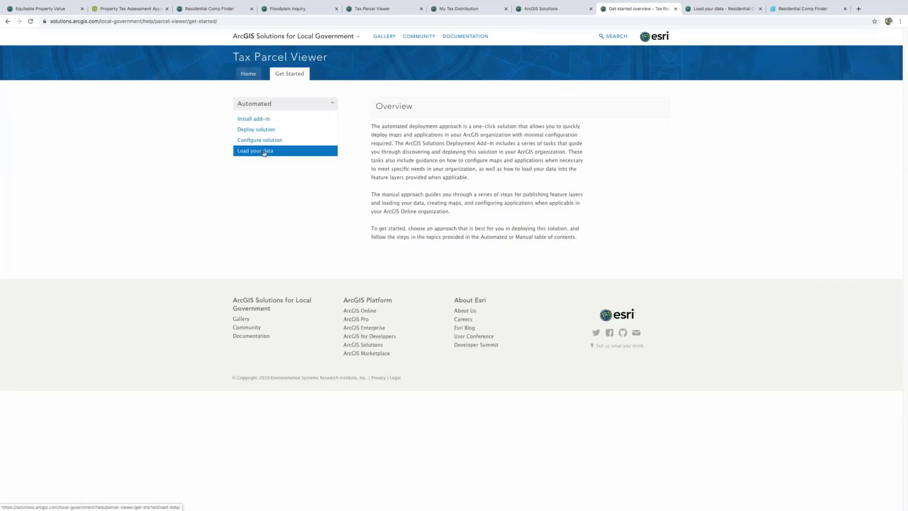
click(265, 152)
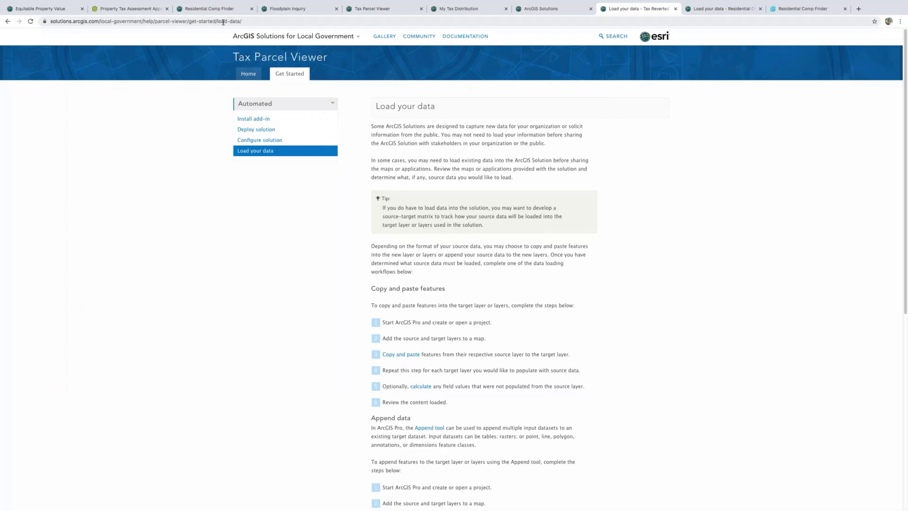
click(250, 22)
drag(250, 22, 188, 22)
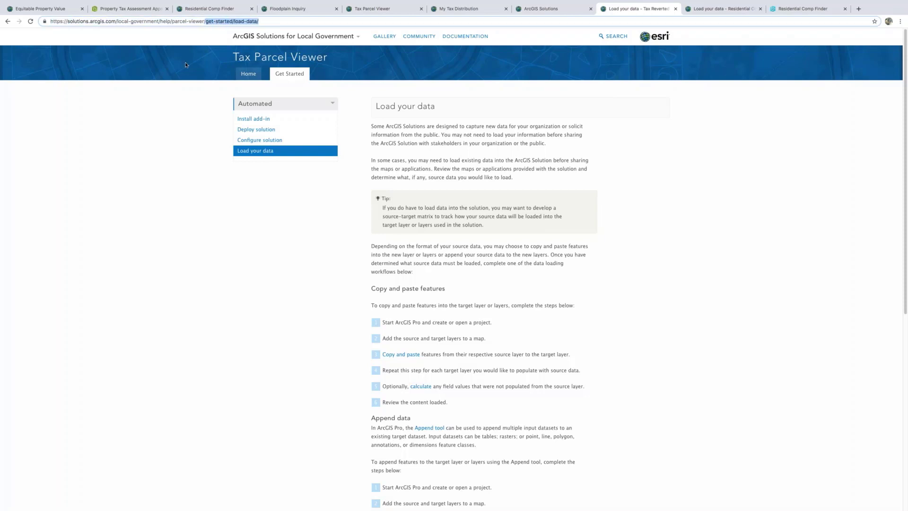